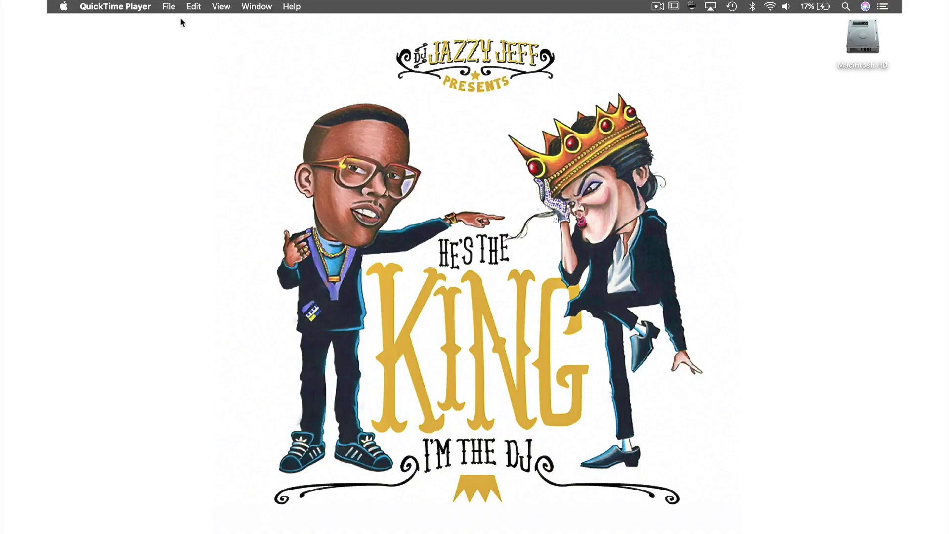
Open QuickTime Player's File menu to reach the new-recording commands.
{"action": "left_click", "coordinate": [169, 7]}
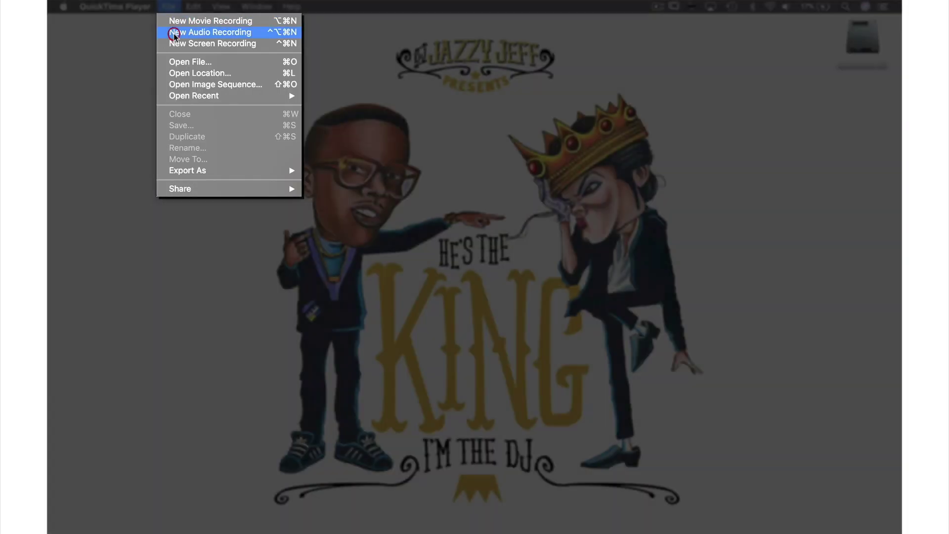
Start a New Audio Recording, raise its volume, and show the Internal Microphone and High quality options.
{"action": "left_click", "coordinate": [174, 34]}
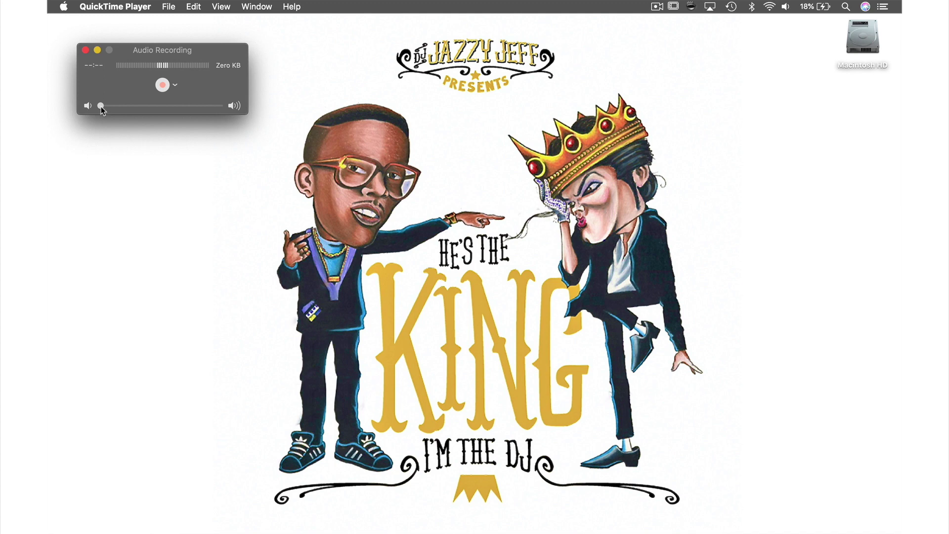
{"action": "mouse_move", "coordinate": [101, 106]}
{"action": "left_mouse_down"}
{"action": "mouse_move", "coordinate": [189, 109]}
{"action": "mouse_move", "coordinate": [93, 108]}
{"action": "left_mouse_up"}
{"action": "left_click", "coordinate": [175, 85]}
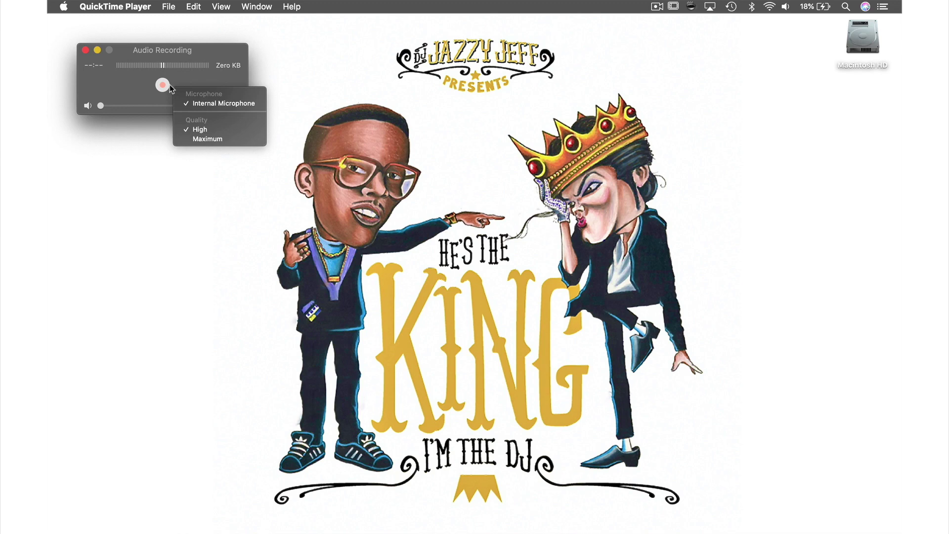
Record about four seconds of audio from the internal microphone, then stop.
{"action": "left_click", "coordinate": [165, 86]}
{"action": "left_click", "coordinate": [163, 86]}
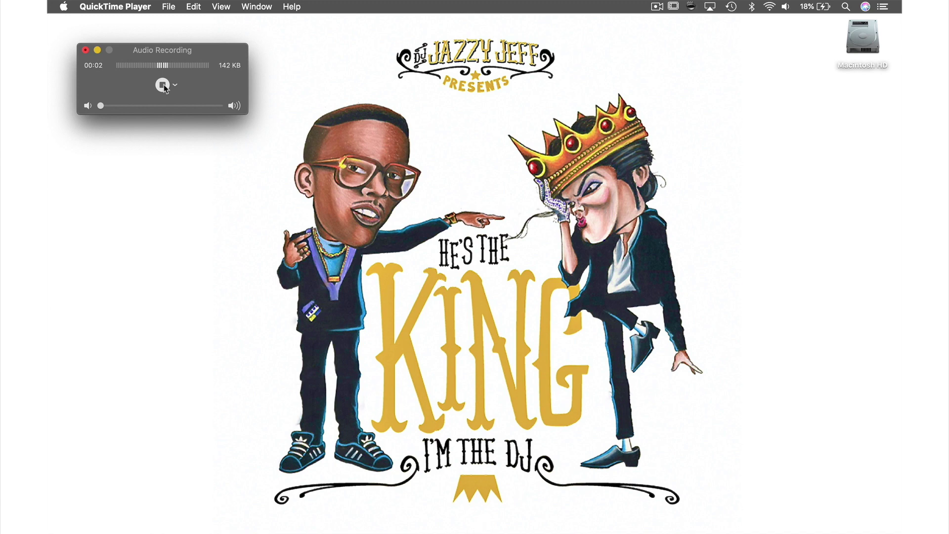
{"action": "left_click", "coordinate": [163, 85]}
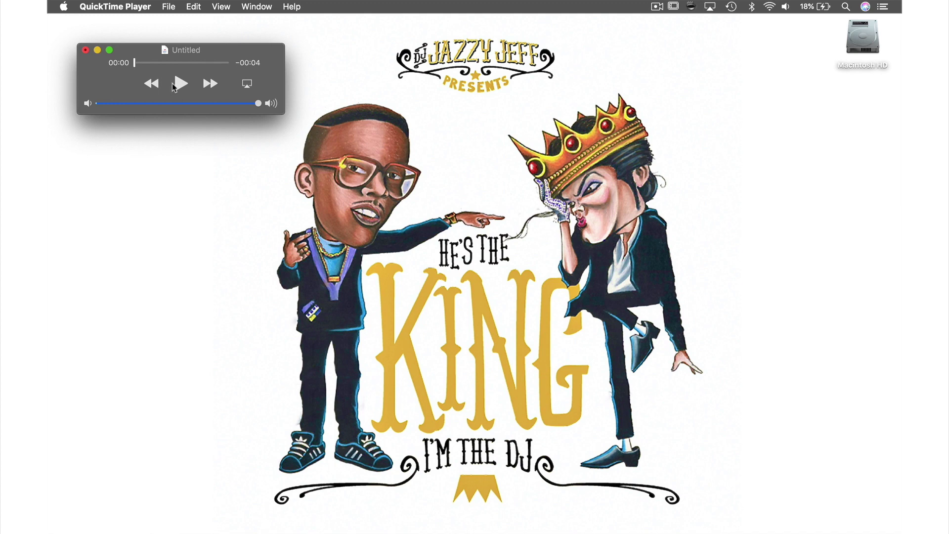
Play back the four-second clip, then show the File > Export As submenu with Audio Only.
{"action": "left_click", "coordinate": [181, 84]}
{"action": "left_click", "coordinate": [169, 7]}
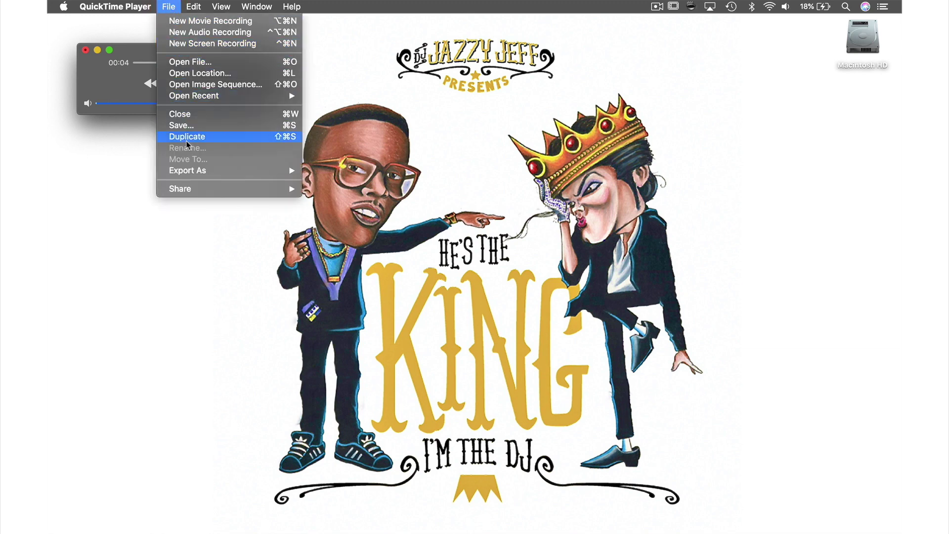
{"action": "mouse_move", "coordinate": [185, 186]}
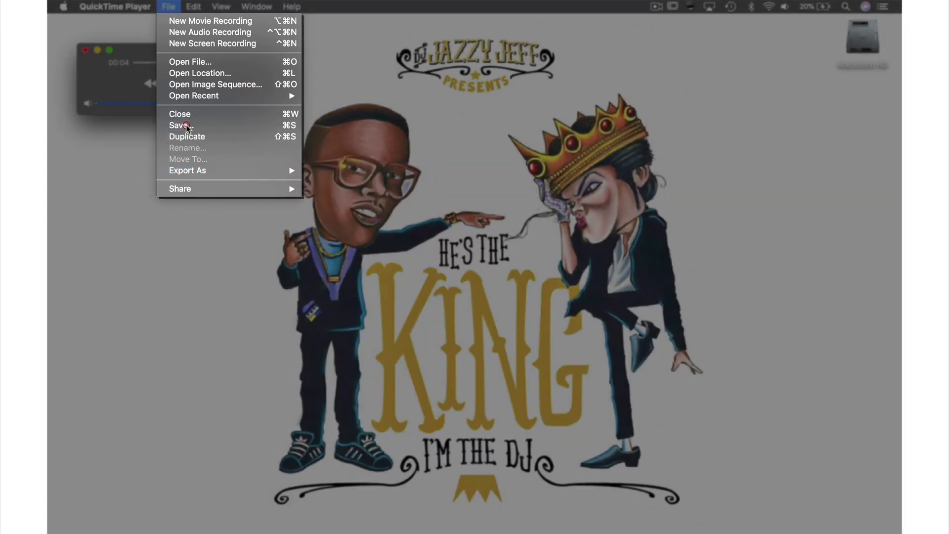
Export the clip as Audio Only, named Stop, saving Stop.m4a to the Desktop.
{"action": "left_click", "coordinate": [187, 125]}
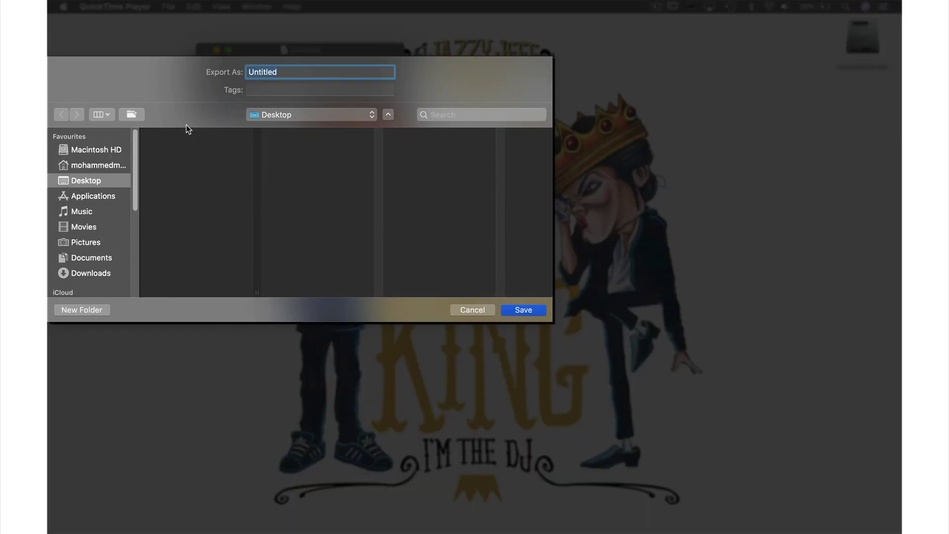
{"action": "type", "text": "St"}
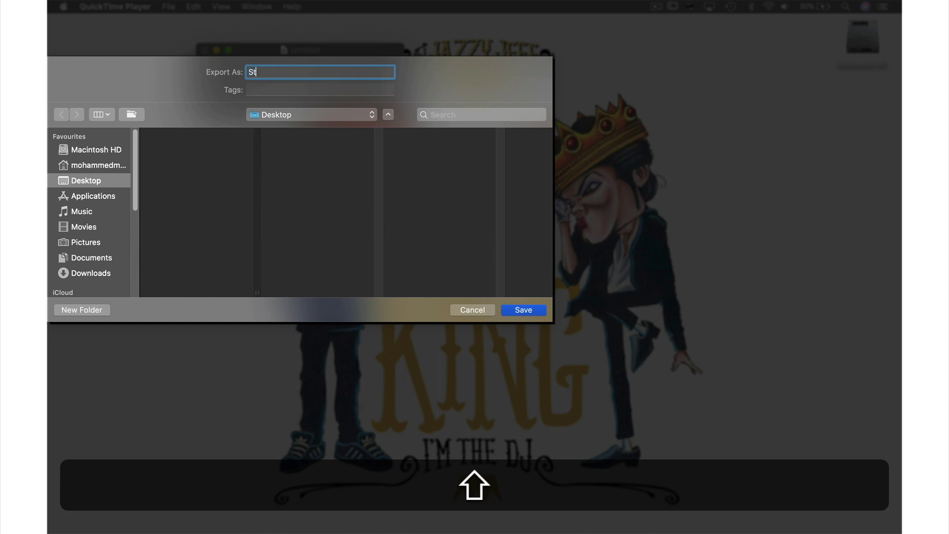
{"action": "type", "text": "op"}
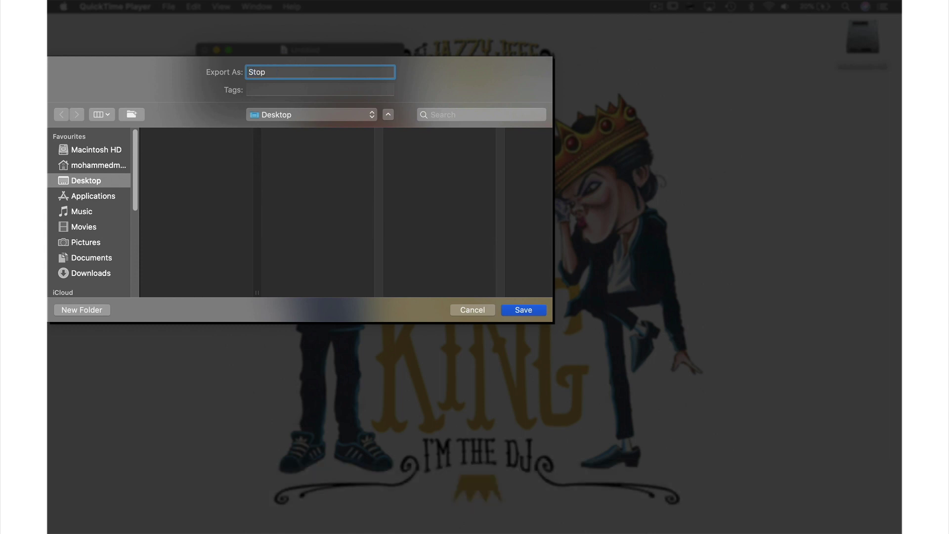
{"action": "left_click", "coordinate": [518, 312]}
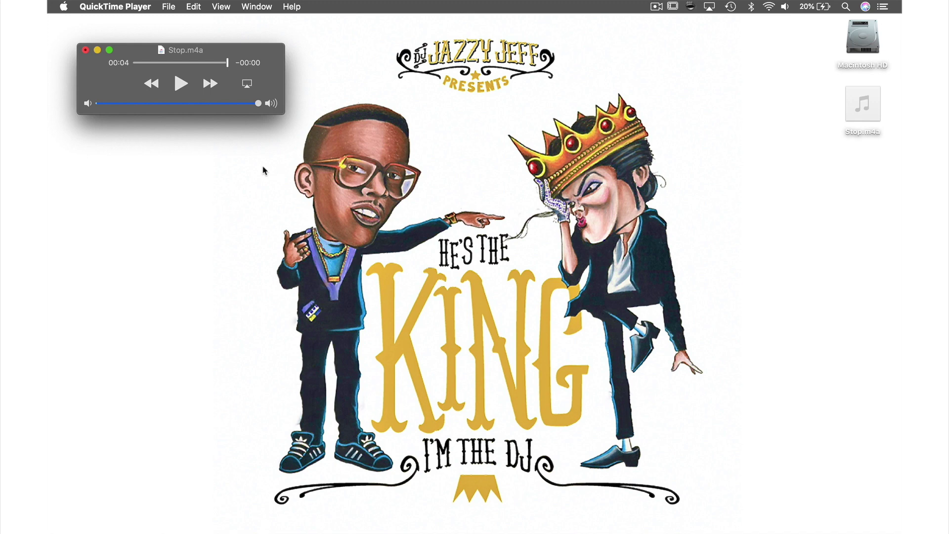
Close the Stop.m4a player, preview Stop.m4a on the Desktop with Quick Look, then return to QuickTime's File menu.
{"action": "left_click", "coordinate": [85, 50]}
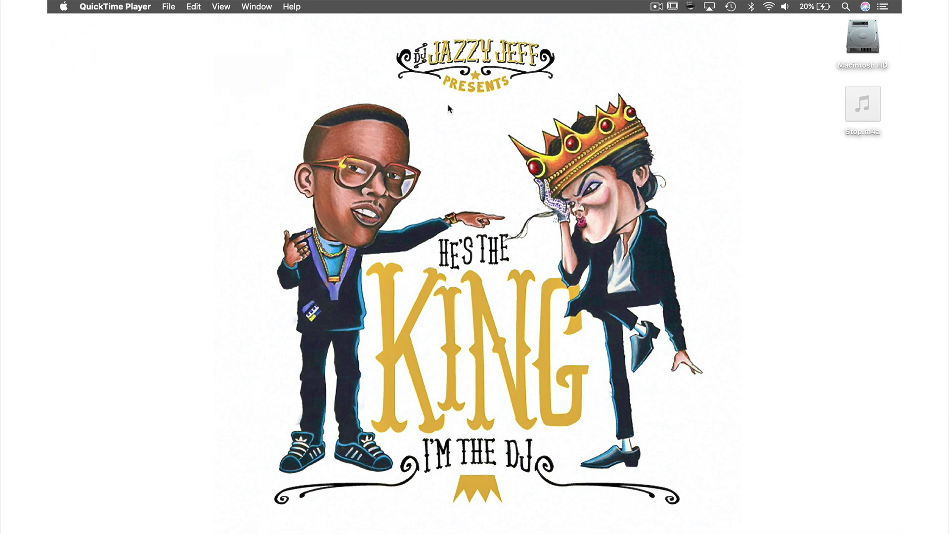
{"action": "left_click", "coordinate": [849, 120]}
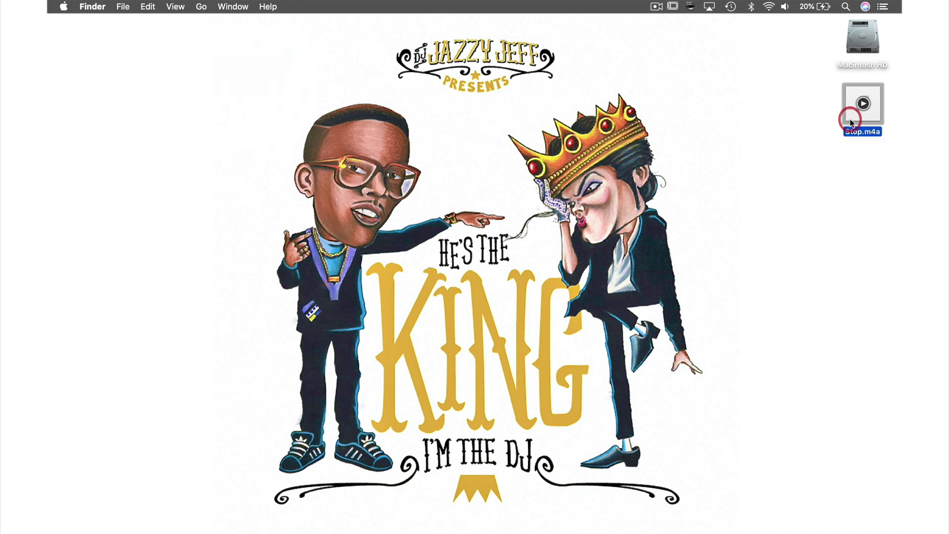
{"action": "key", "text": "space"}
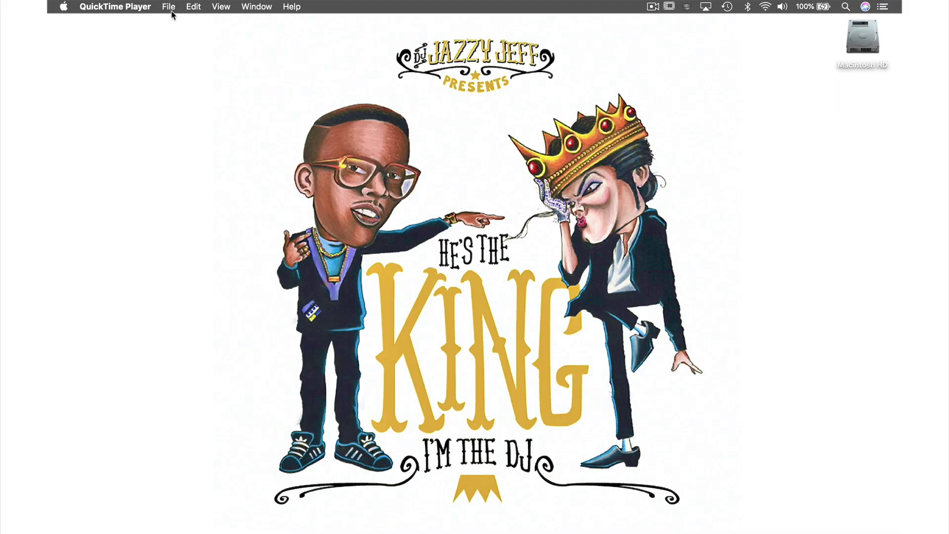
{"action": "left_click", "coordinate": [170, 7]}
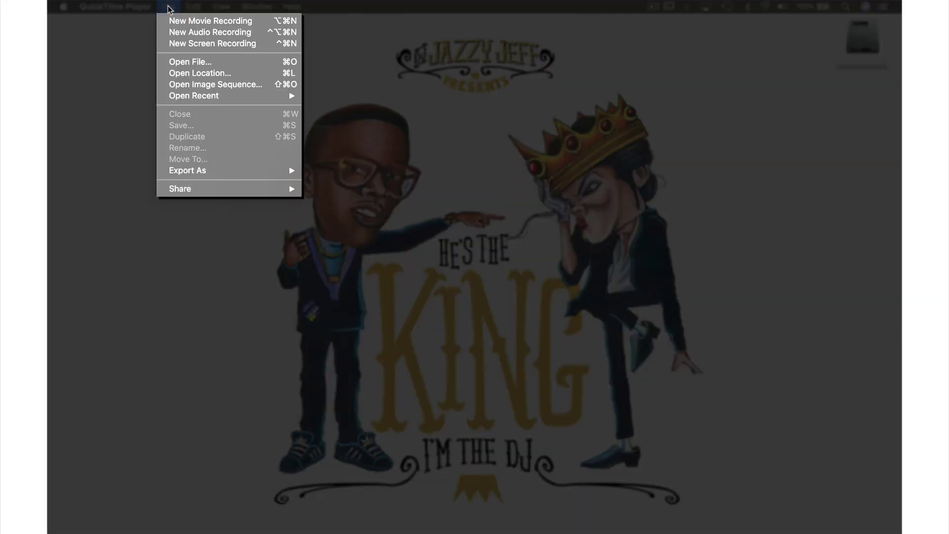
Open a second New Audio Recording and select Internal Microphone as its source.
{"action": "left_click", "coordinate": [171, 32]}
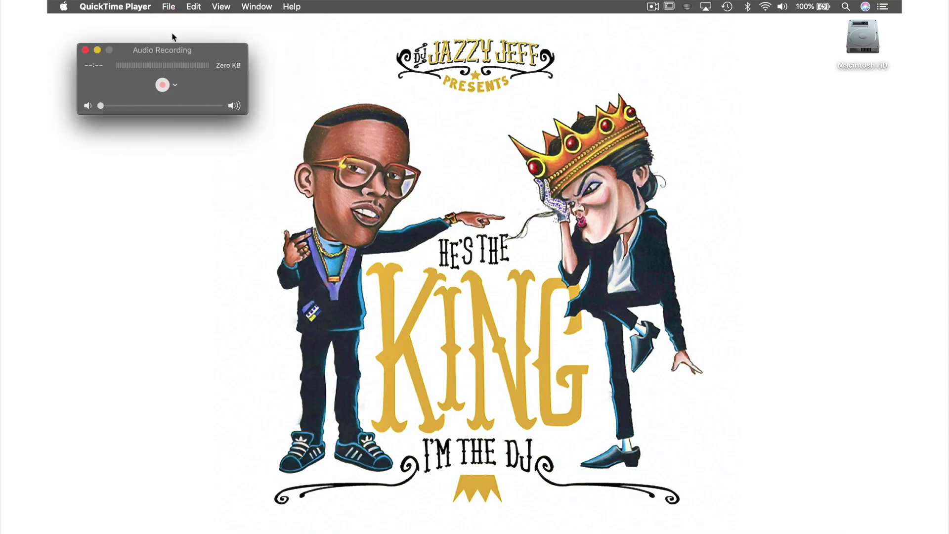
{"action": "left_click", "coordinate": [174, 85]}
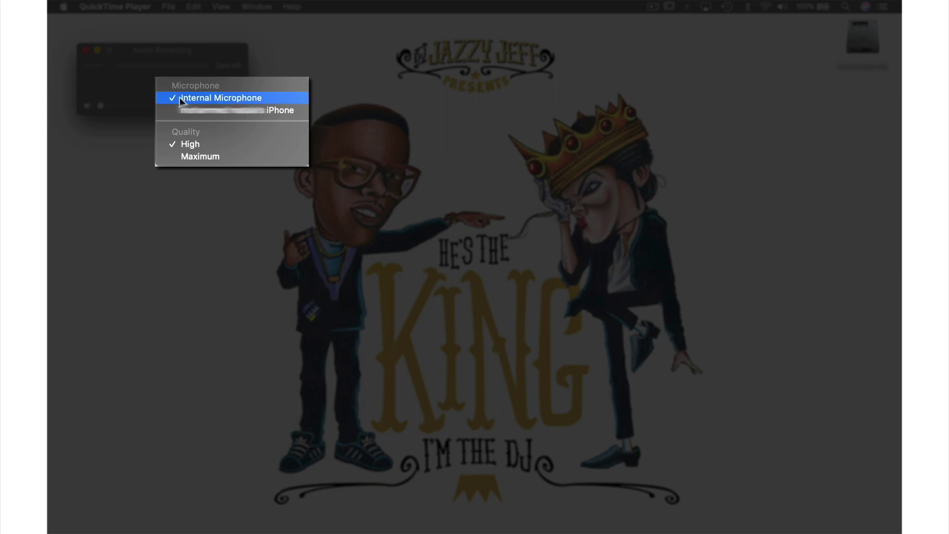
{"action": "left_click", "coordinate": [197, 112]}
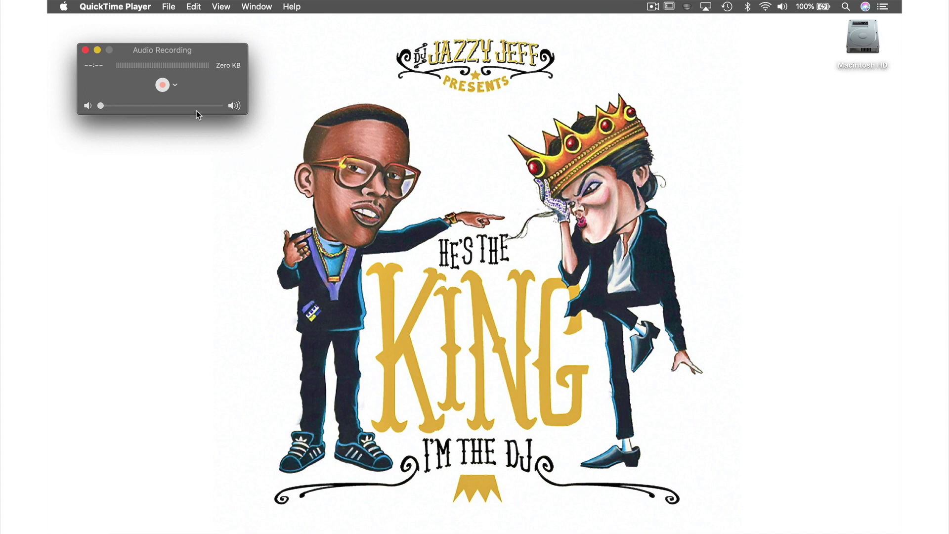
Raise the volume, record a nine-second clip, and play it back to the end.
{"action": "left_click_drag", "start_coordinate": [101, 107], "coordinate": [155, 109]}
{"action": "left_click", "coordinate": [162, 85]}
{"action": "left_click", "coordinate": [163, 86]}
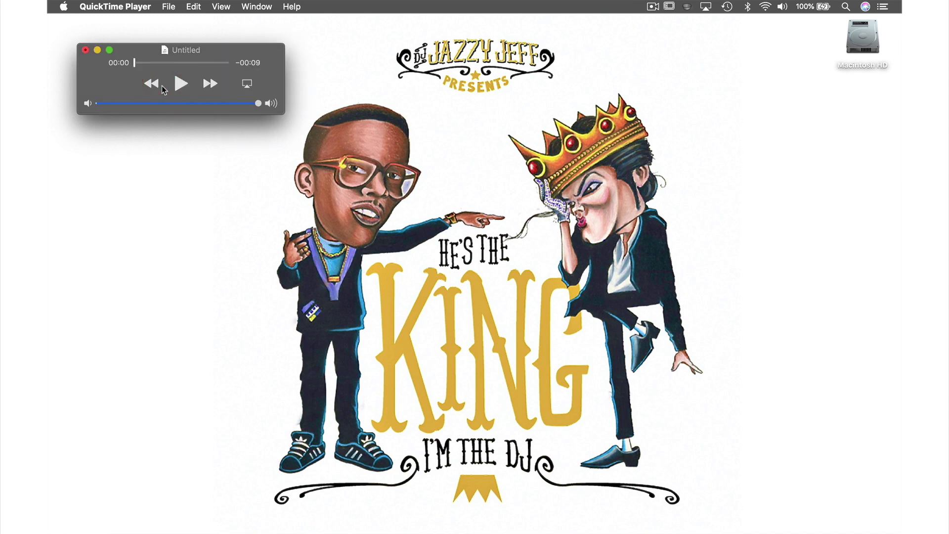
{"action": "left_click", "coordinate": [181, 85]}
{"action": "left_click", "coordinate": [169, 7]}
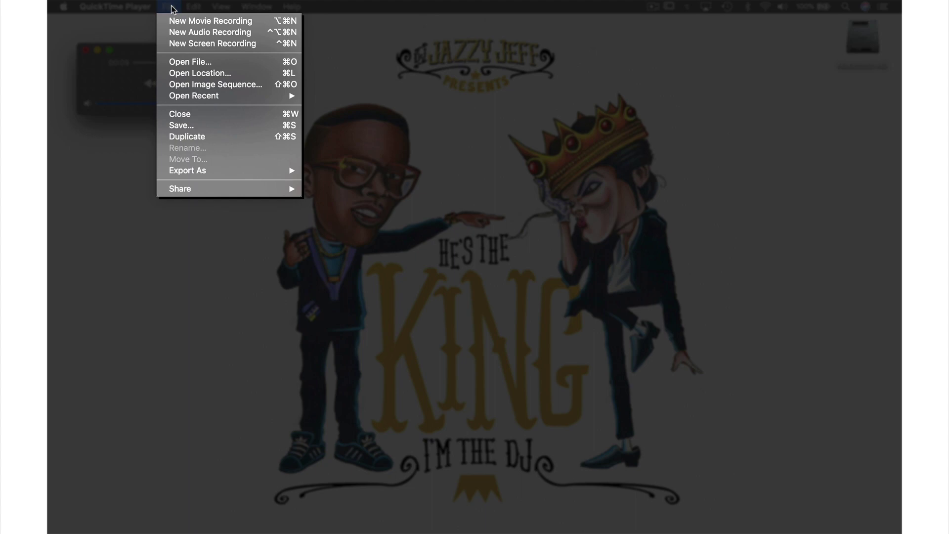
Export the nine-second clip as Audio Only, named Pain, saving Pain.m4a to the Desktop.
{"action": "mouse_move", "coordinate": [211, 174]}
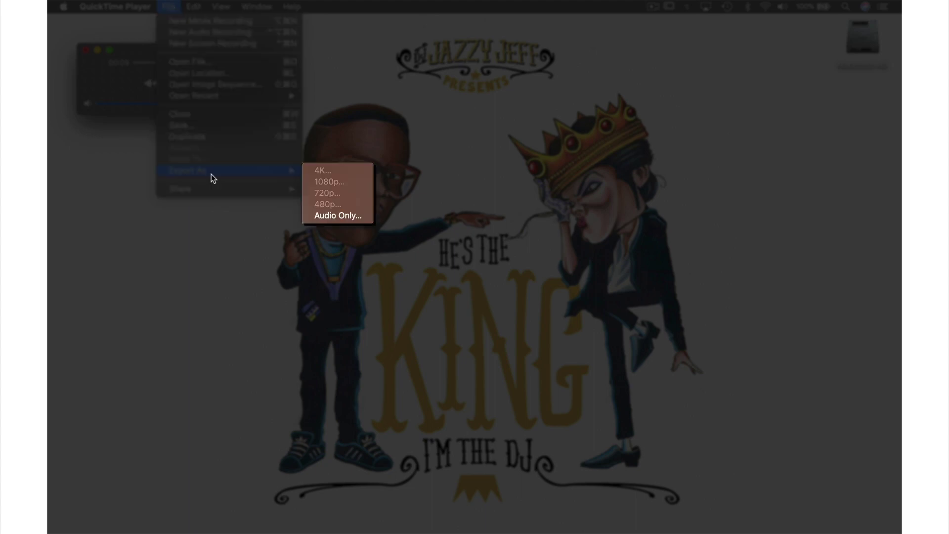
{"action": "left_click", "coordinate": [325, 216]}
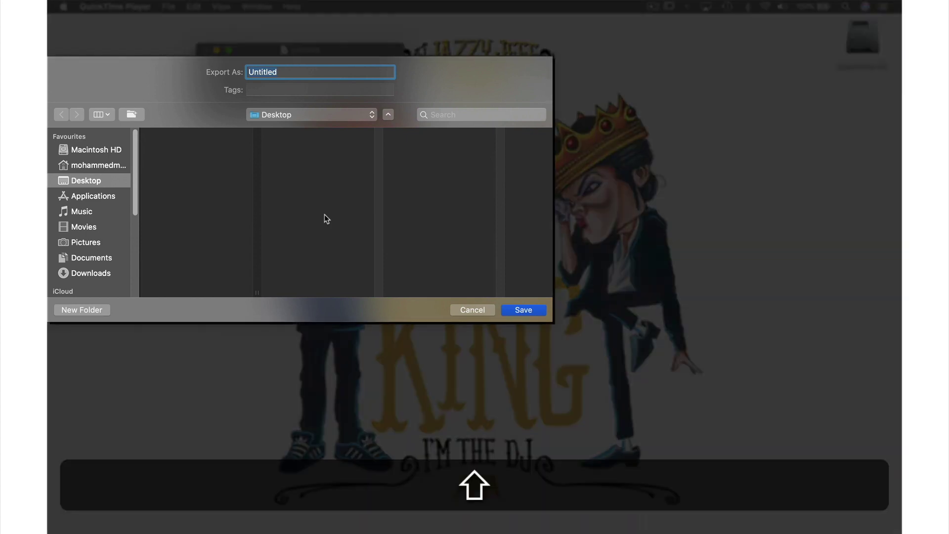
{"action": "type", "text": "Pain"}
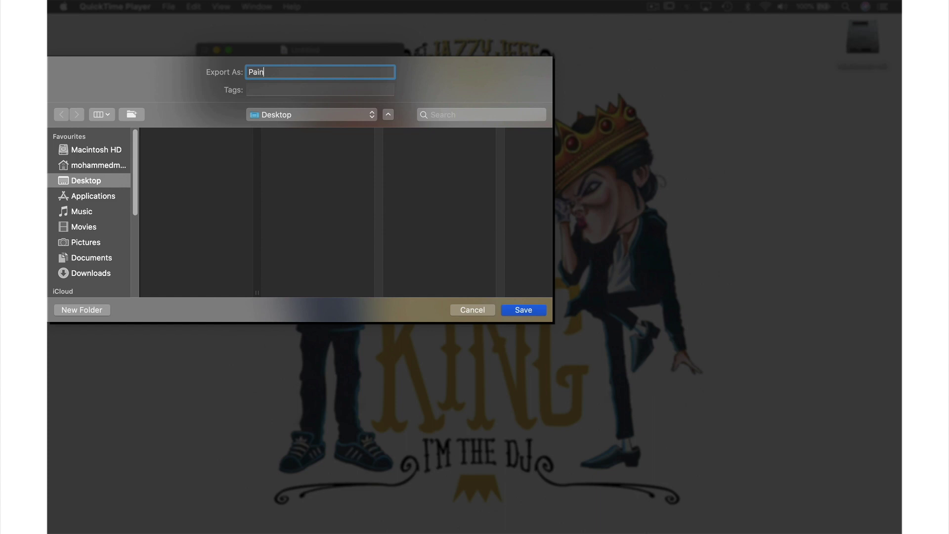
{"action": "left_click", "coordinate": [521, 307]}
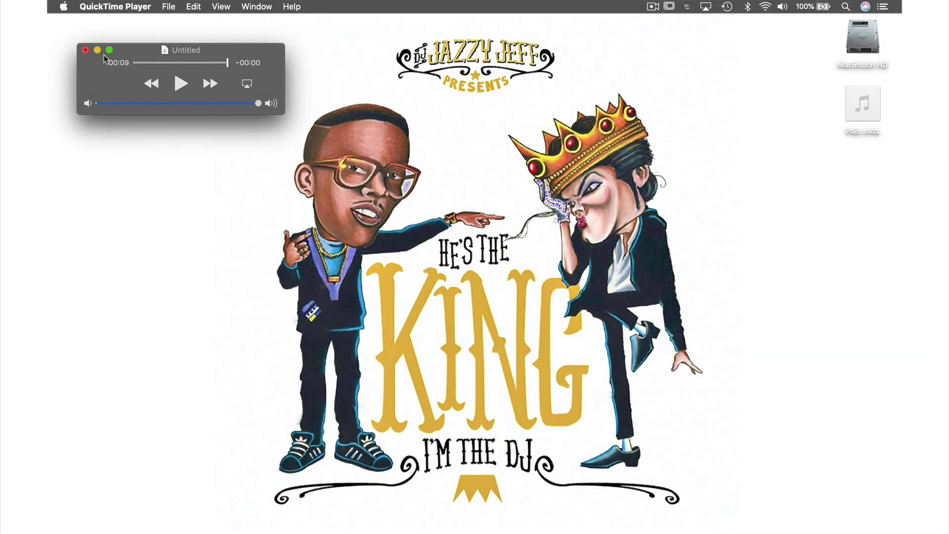
Close the Untitled recording window and delete it instead of keeping it.
{"action": "left_click", "coordinate": [86, 51]}
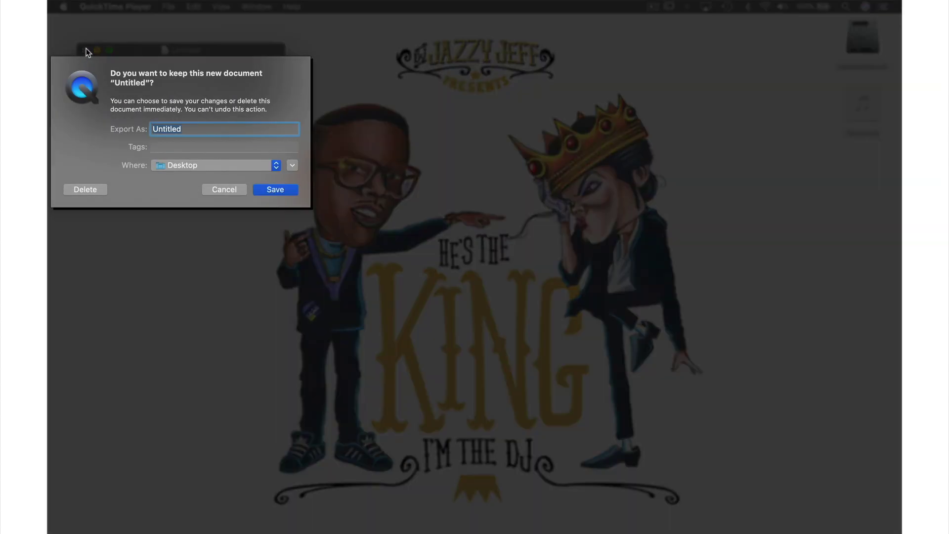
{"action": "left_click", "coordinate": [88, 187]}
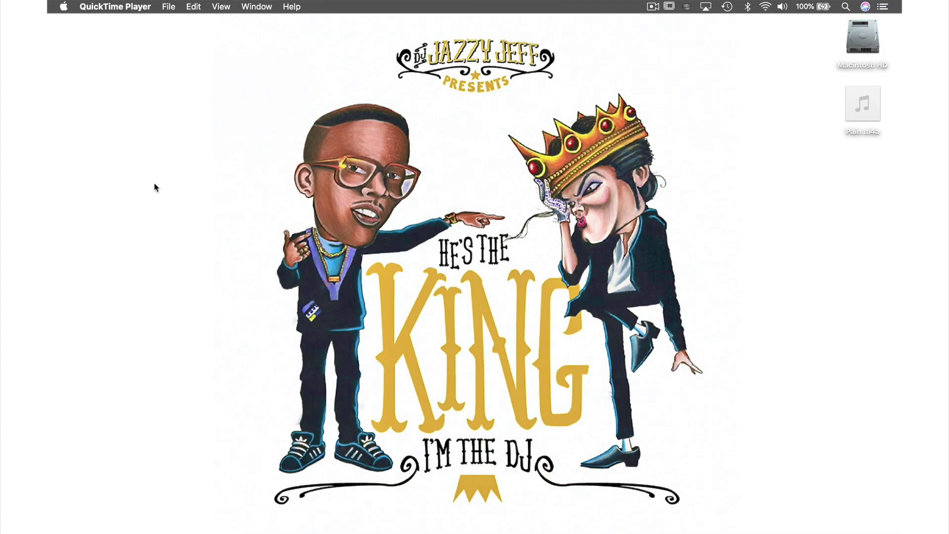